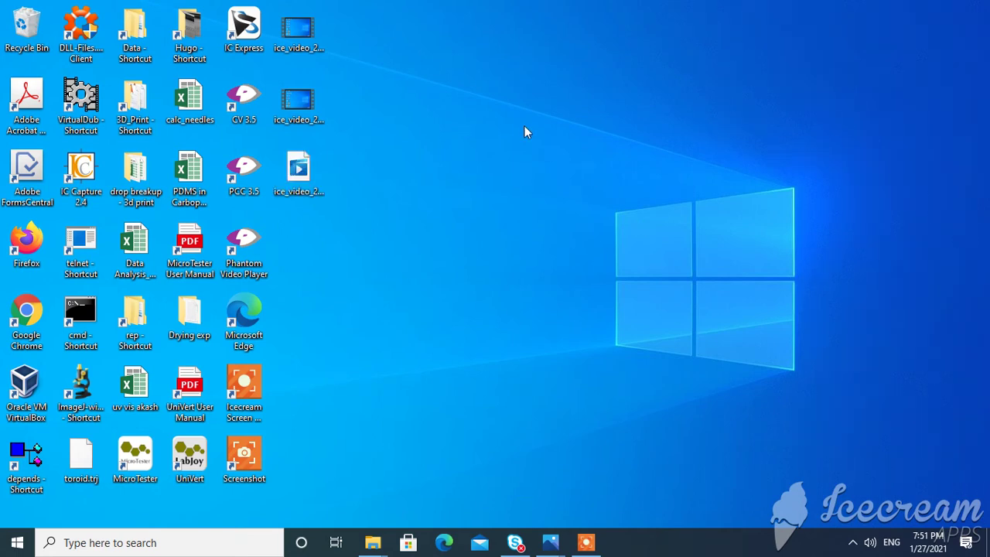
- Launch IC Express and bring up its capture Options dialog
double_click(243, 31)
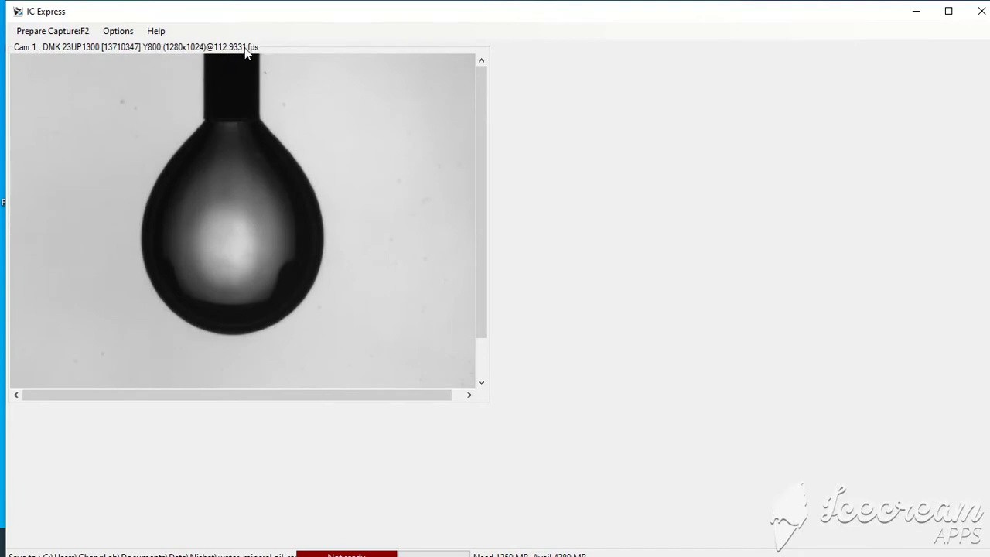
left_click(118, 31)
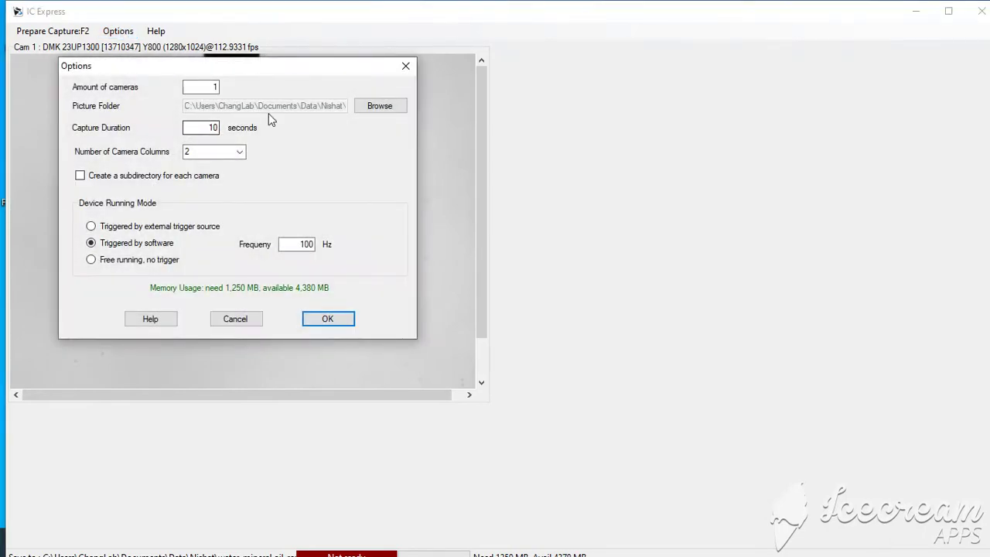
- Browse for a picture folder and expand ChangLab > Documents > Data > Nishat > test
left_click(378, 107)
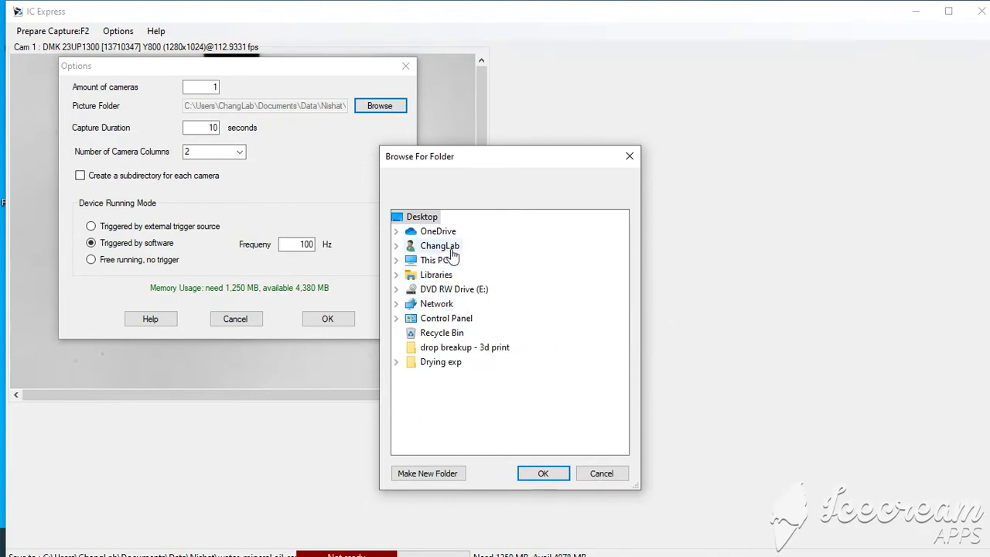
double_click(453, 248)
double_click(449, 328)
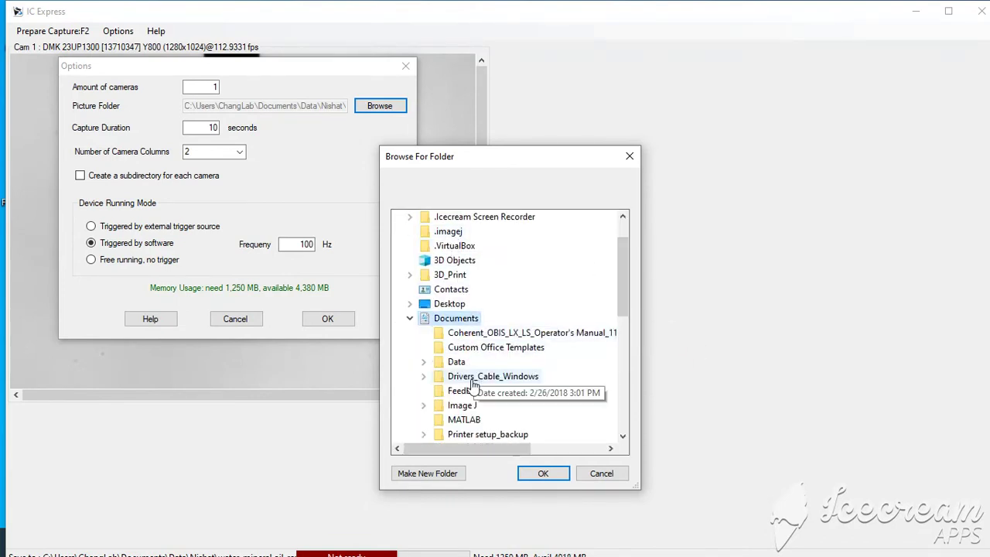
double_click(456, 362)
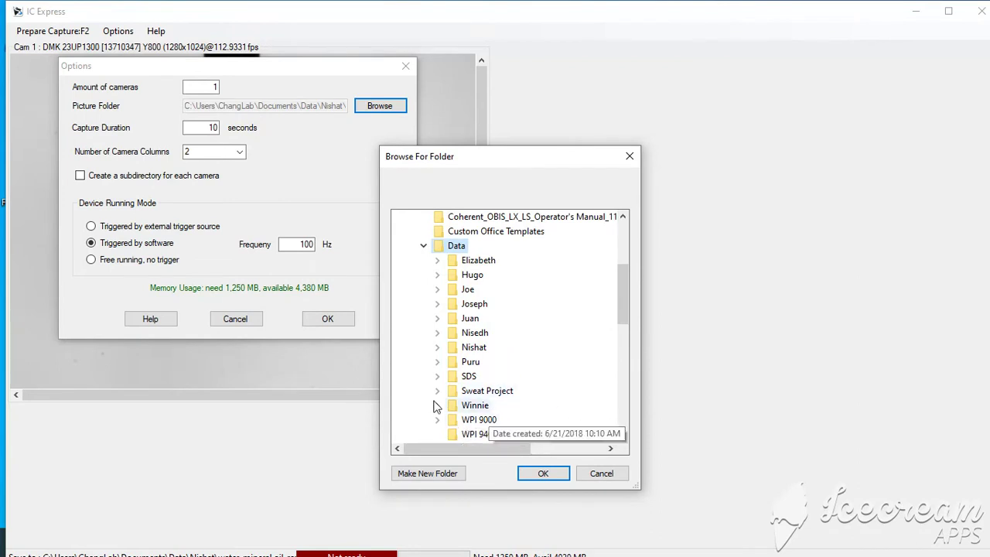
double_click(464, 347)
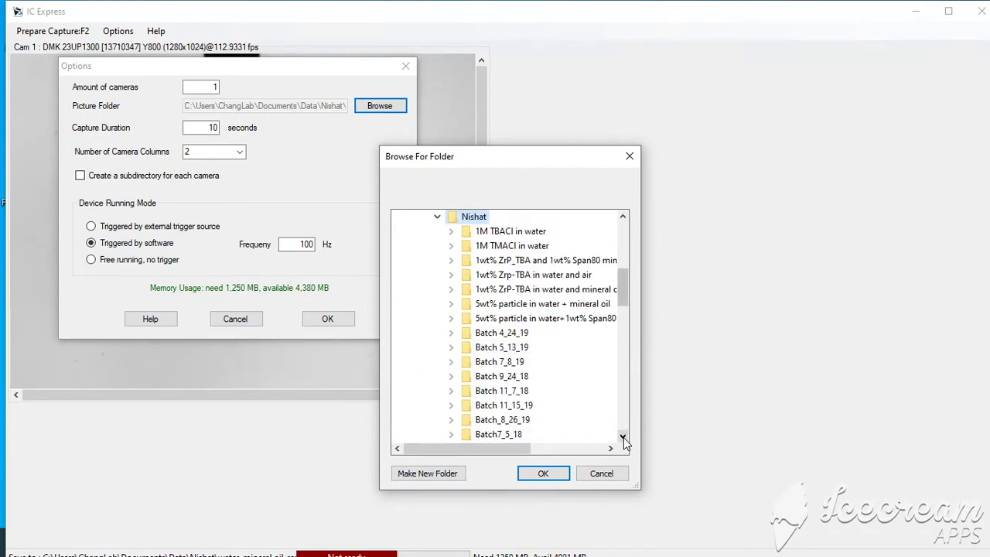
scroll(624, 440, "down", 4)
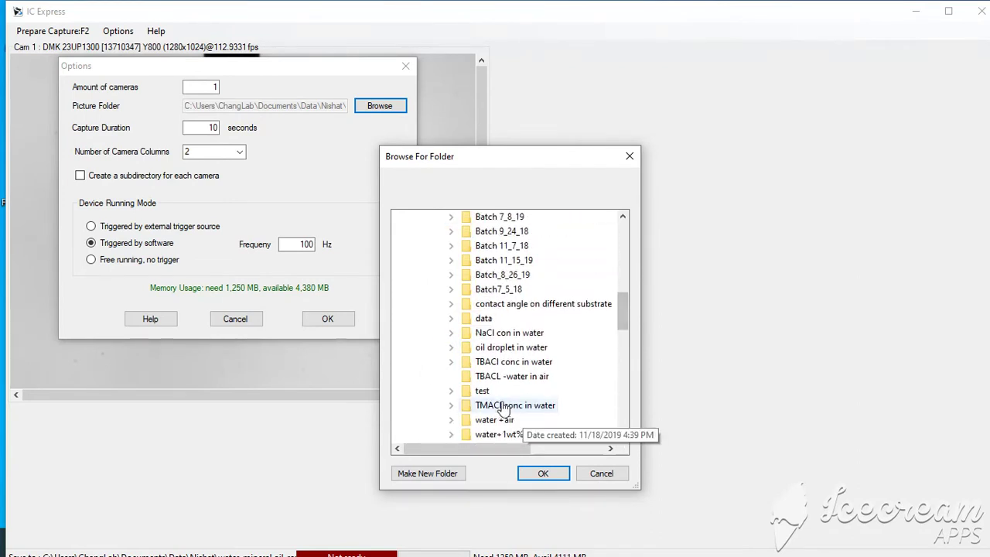
double_click(482, 391)
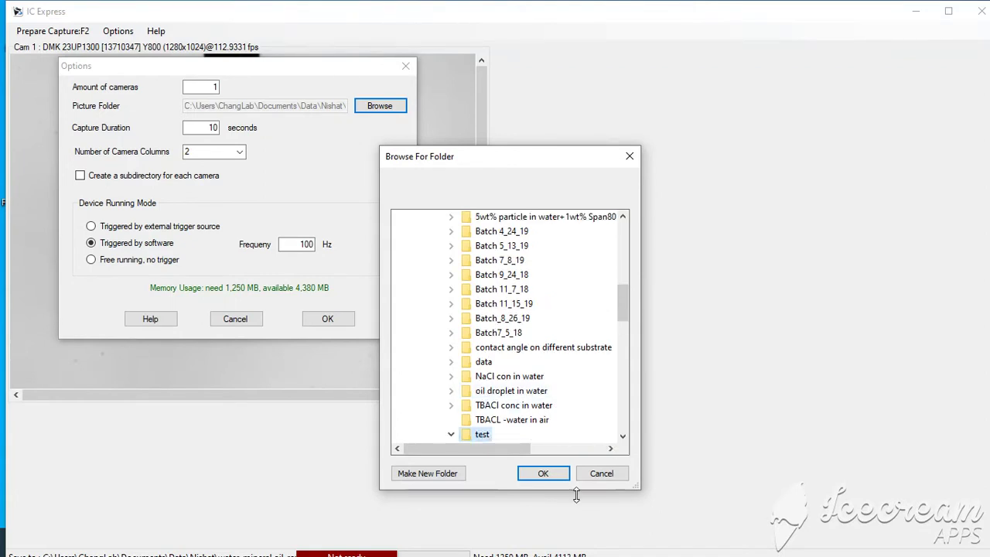
- Make a new folder named 'video' inside the test folder
left_click(459, 476)
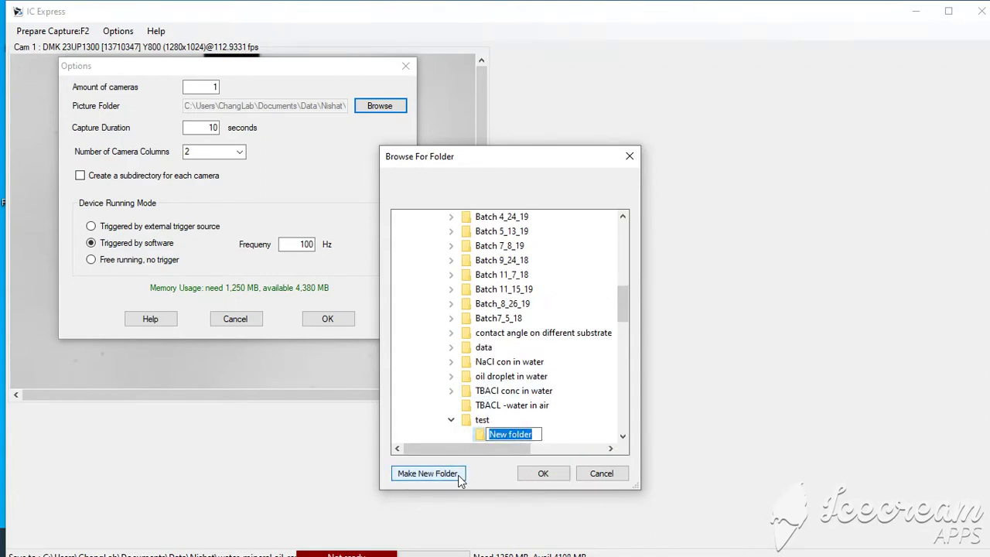
key("BackSpace")
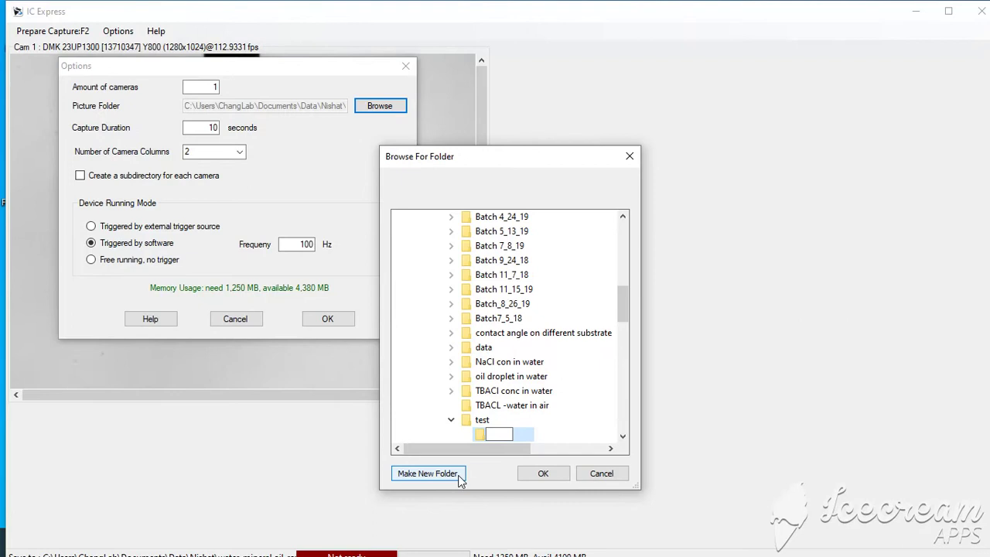
type("video")
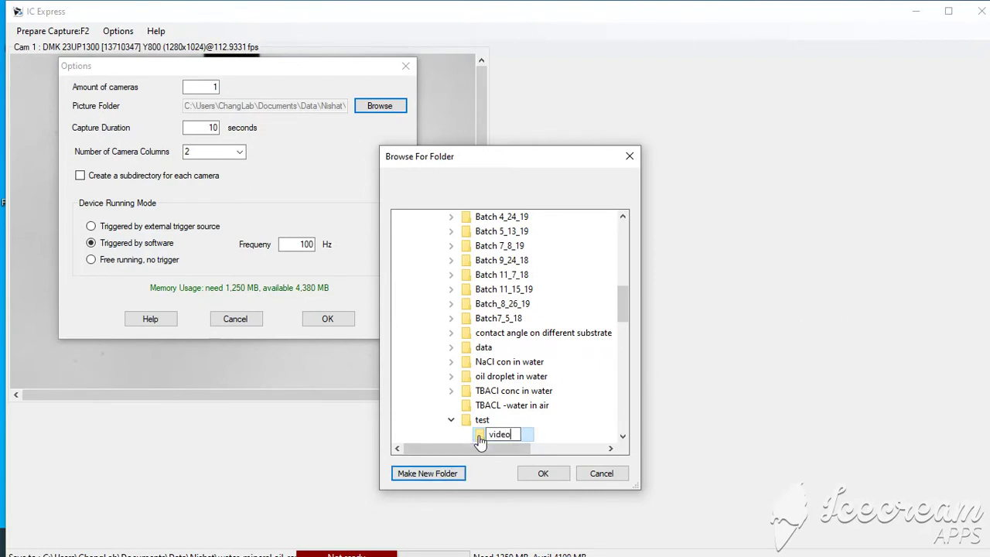
left_click(479, 439)
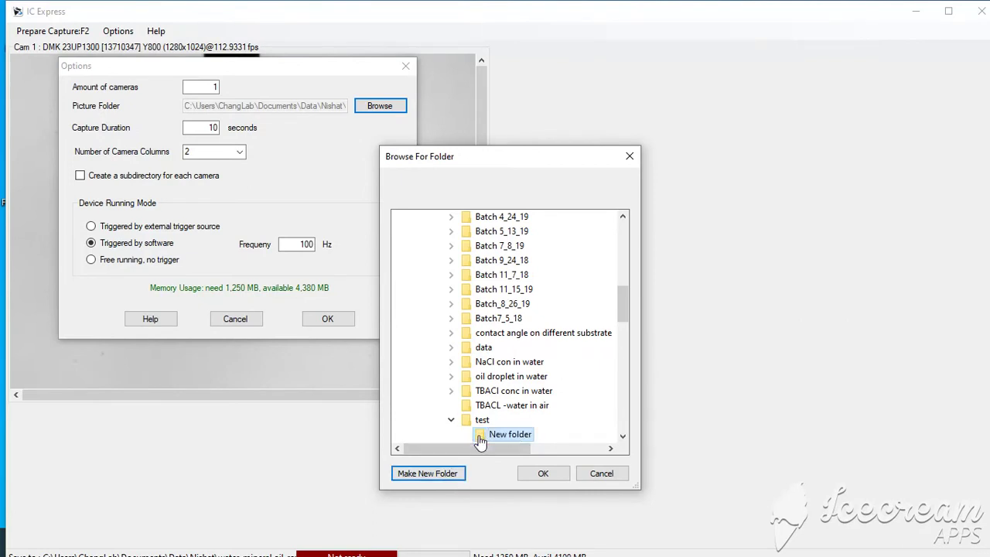
- Confirm test\video as the picture folder and check the camera columns and 100 Hz frequency
left_click(530, 476)
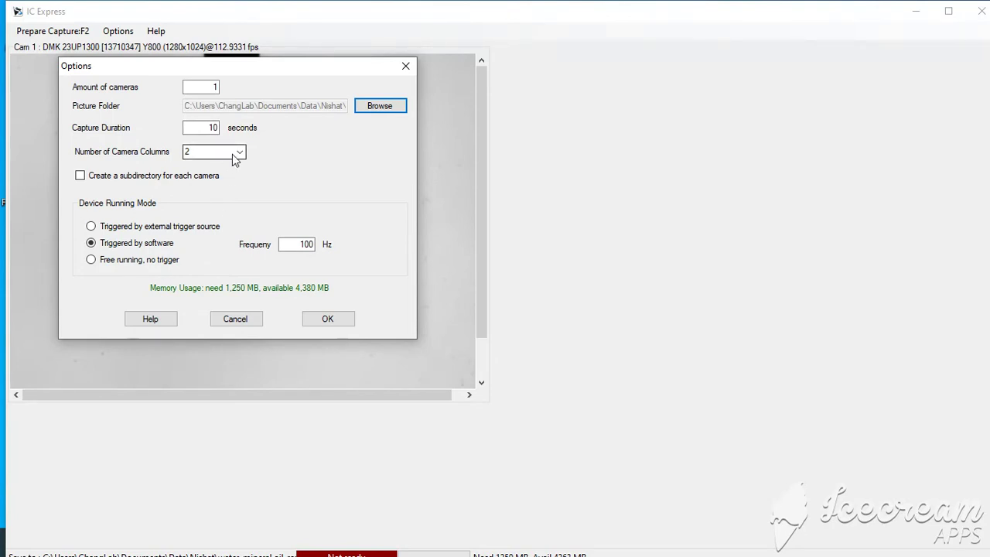
left_click(234, 154)
left_click(300, 245)
- Apply the capture options and maximize the IC Express window
left_click(326, 319)
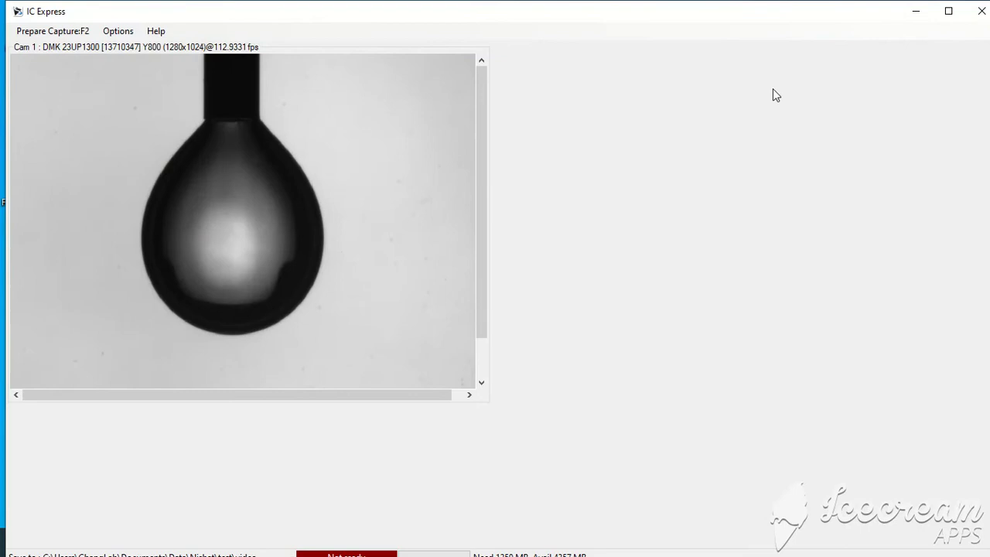
left_click(947, 14)
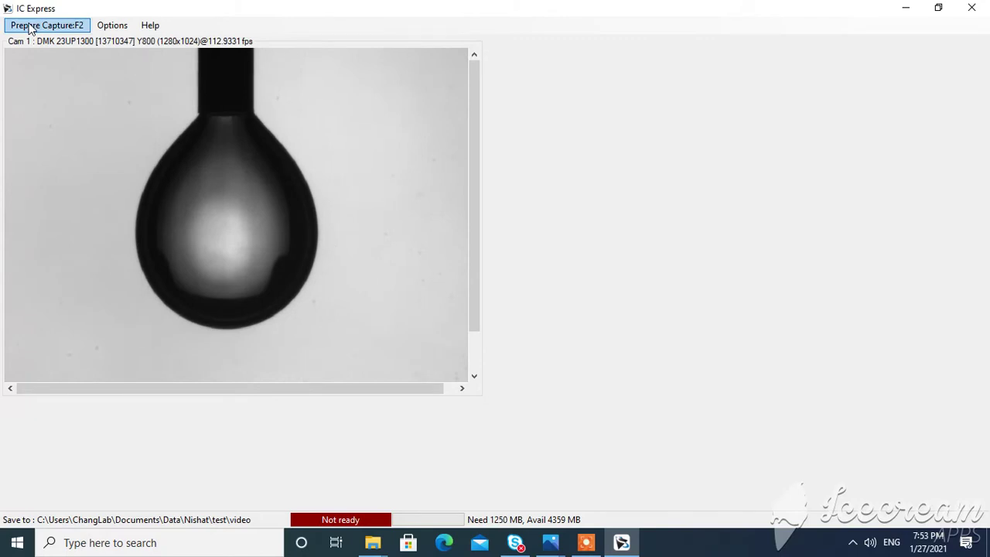
- Prepare the capture and start recording the 10-second pendant-drop sequence
left_click(31, 26)
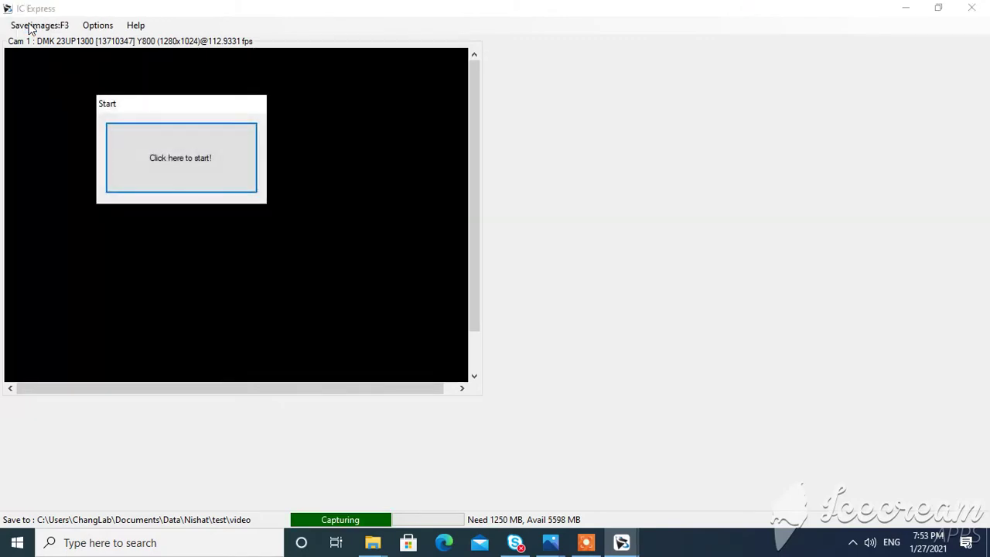
left_click(208, 161)
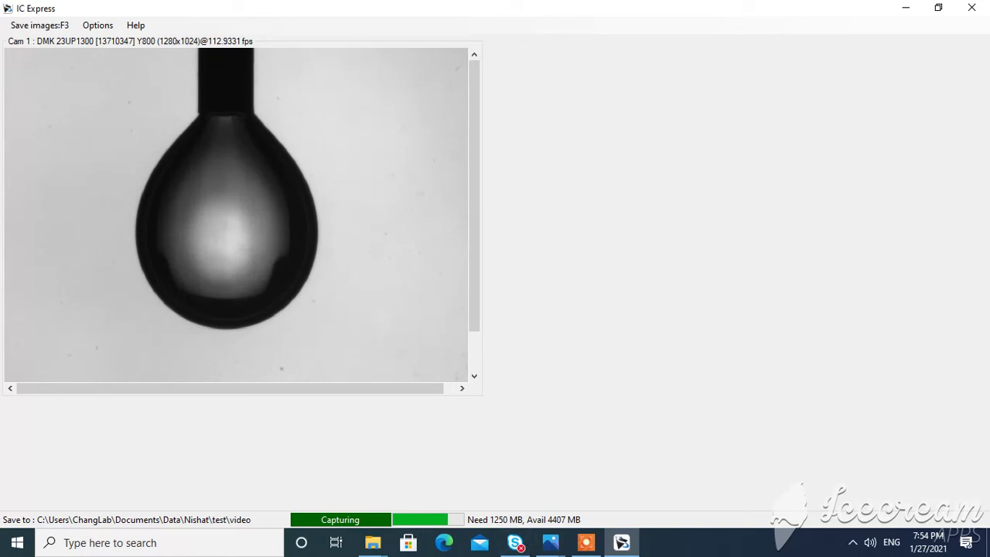
- Switch to File Explorer and open Documents\Data\Nishat\test\video
mouse_move(374, 543)
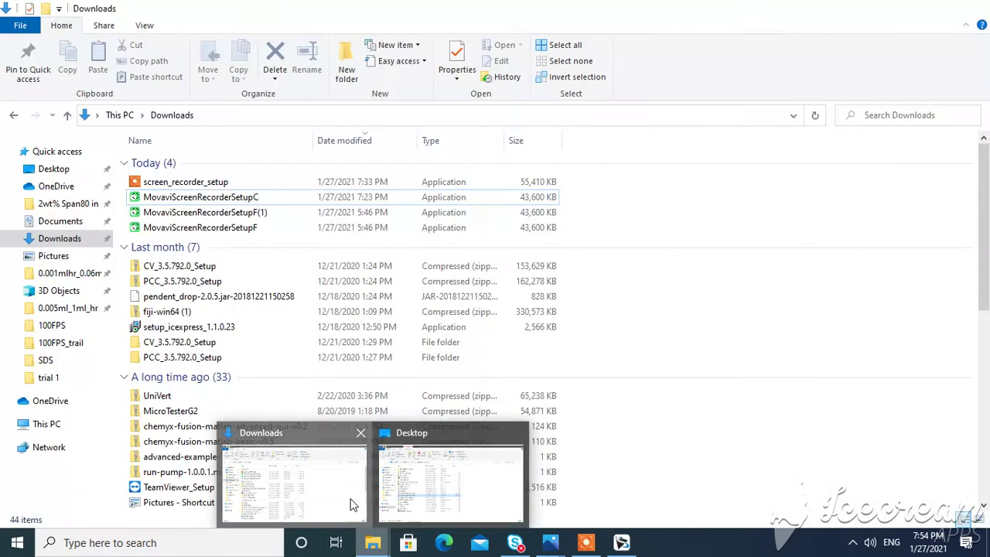
left_click(351, 504)
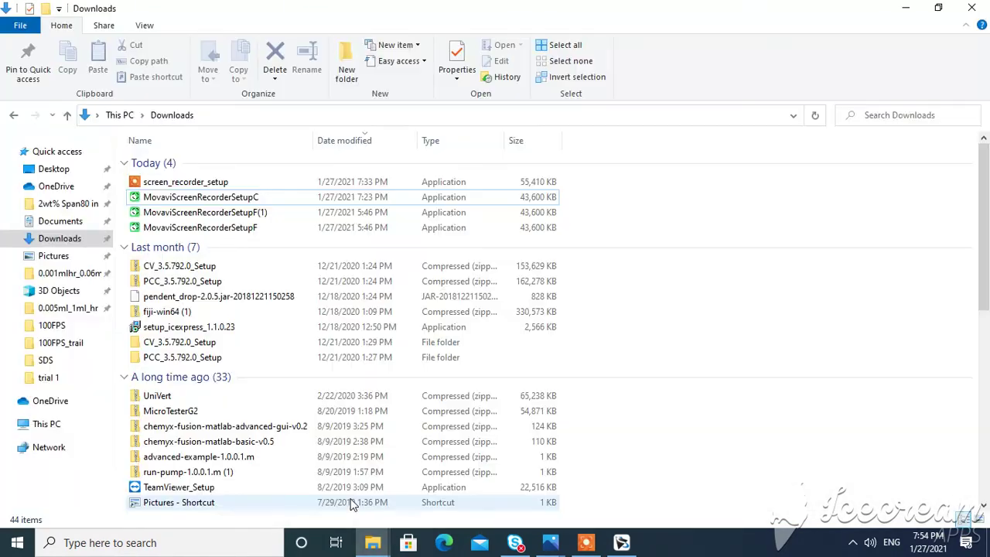
left_click(67, 222)
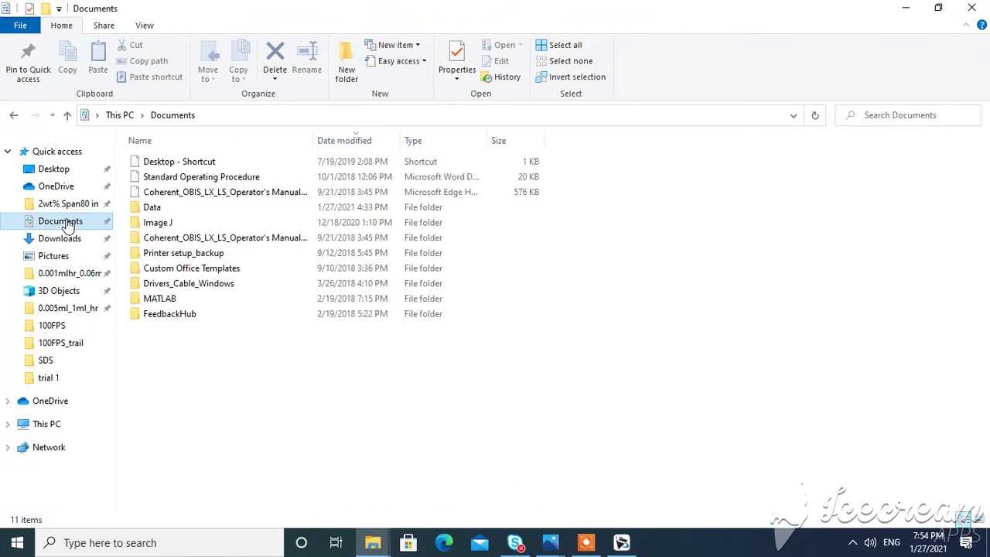
left_click(150, 207)
double_click(151, 207)
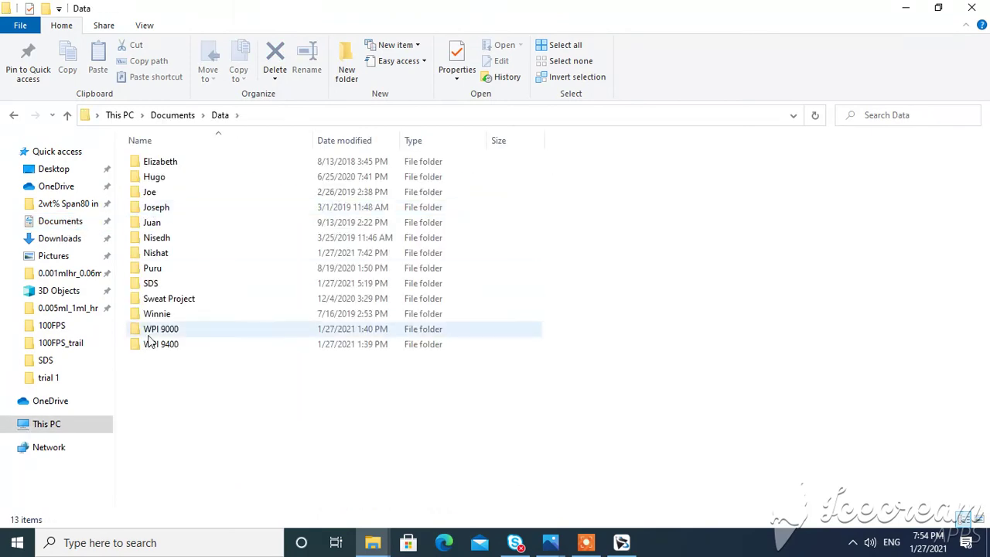
left_click(156, 258)
double_click(157, 258)
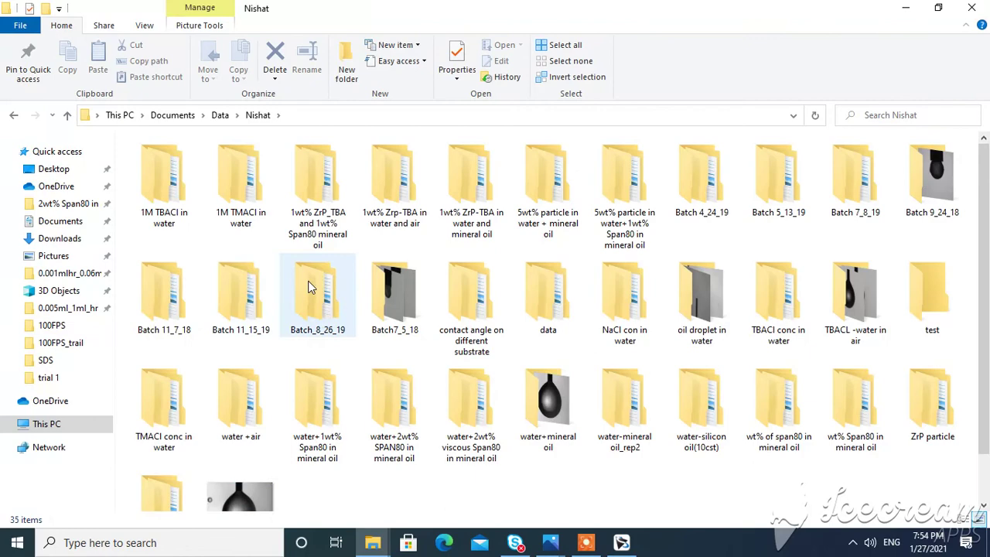
double_click(933, 294)
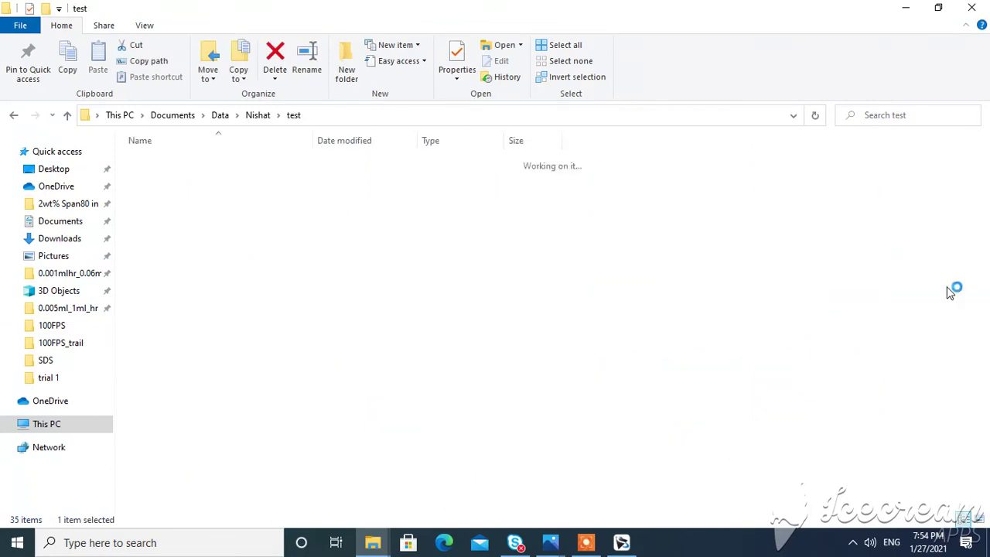
double_click(178, 178)
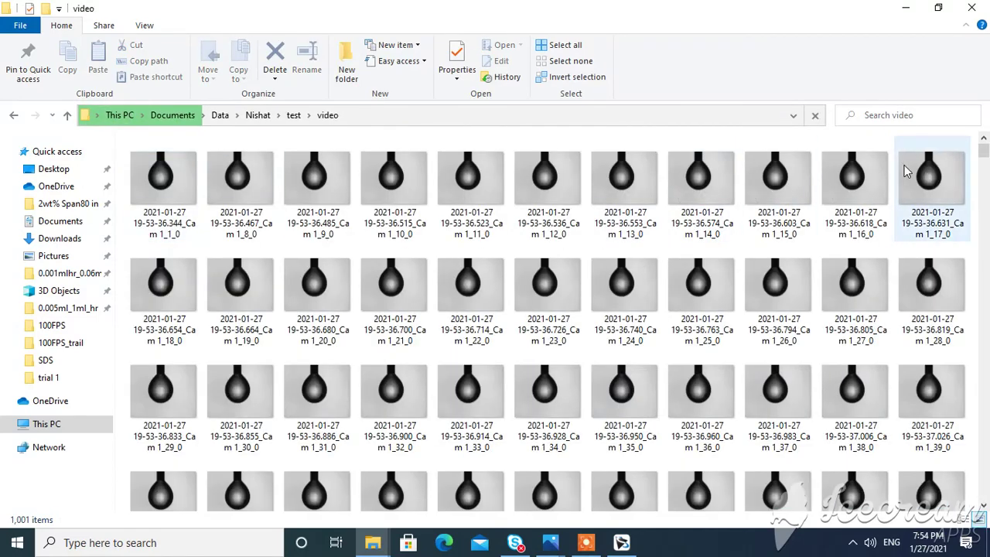
- Scroll through the 1,001 captured Cam1 droplet frames in the video folder
scroll(906, 172, "up", 2, "ctrl")
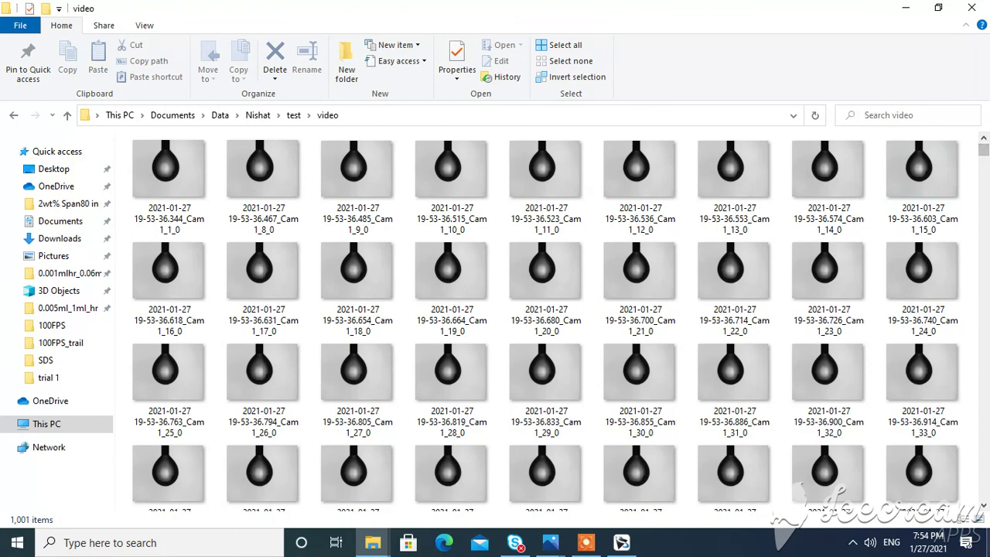
left_click_drag(983, 507, 984, 508)
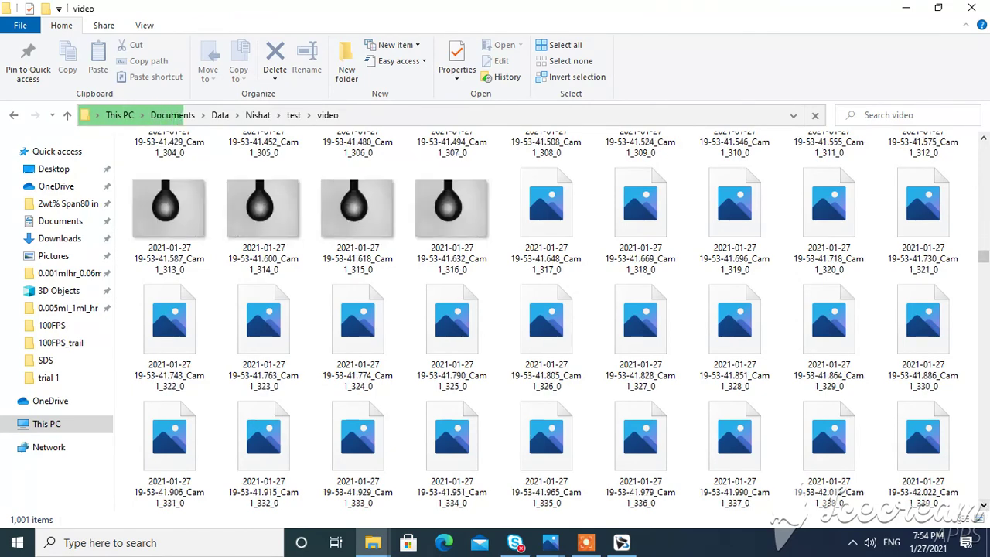
- Return to IC Express to show the live pendant-drop camera view
left_click(622, 543)
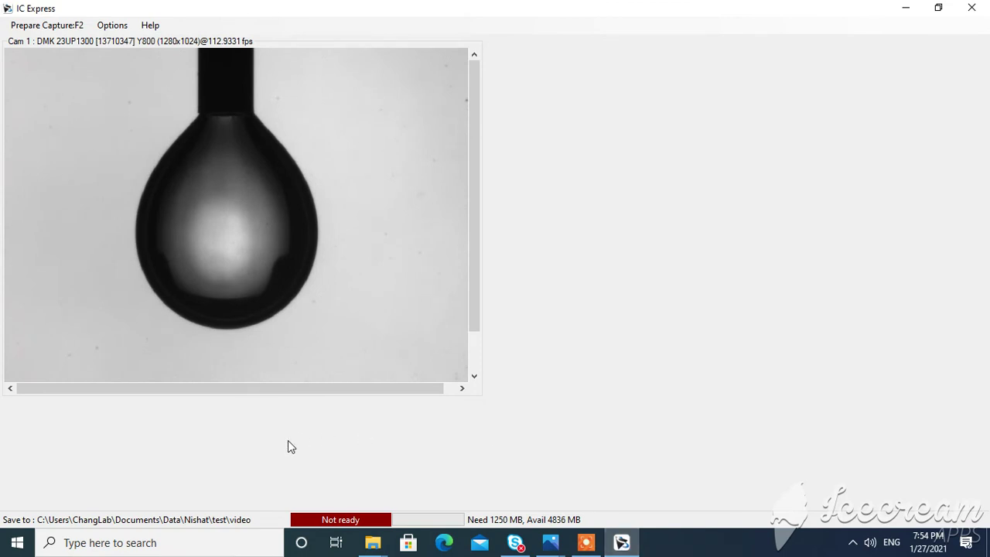